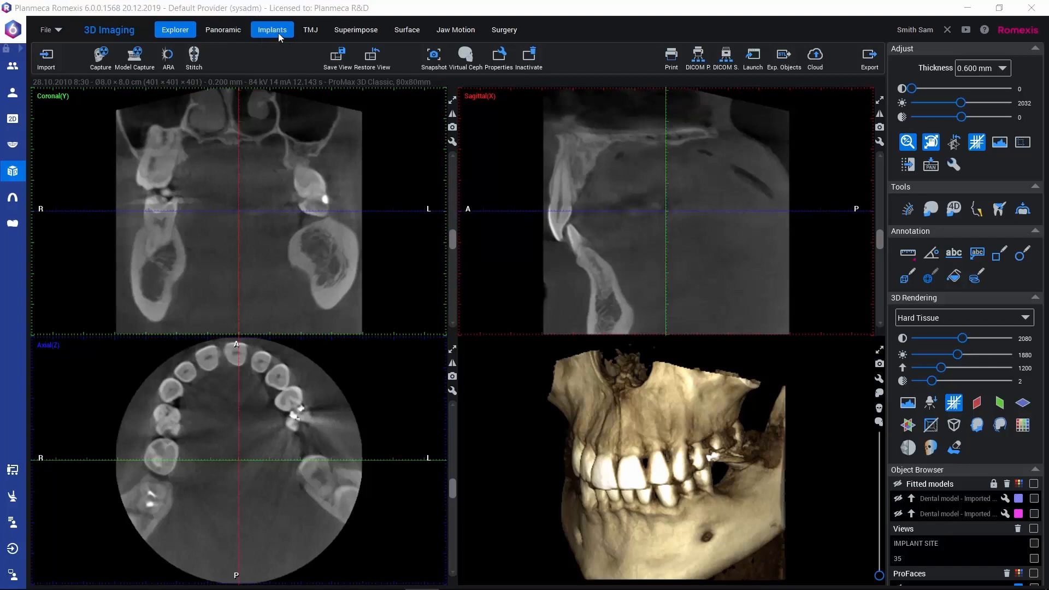
# Step: Switch to the Implants workspace and adjust the pane layout so the axial view is wider and the axial and panoramic views are taller
pyautogui.click(276, 32)
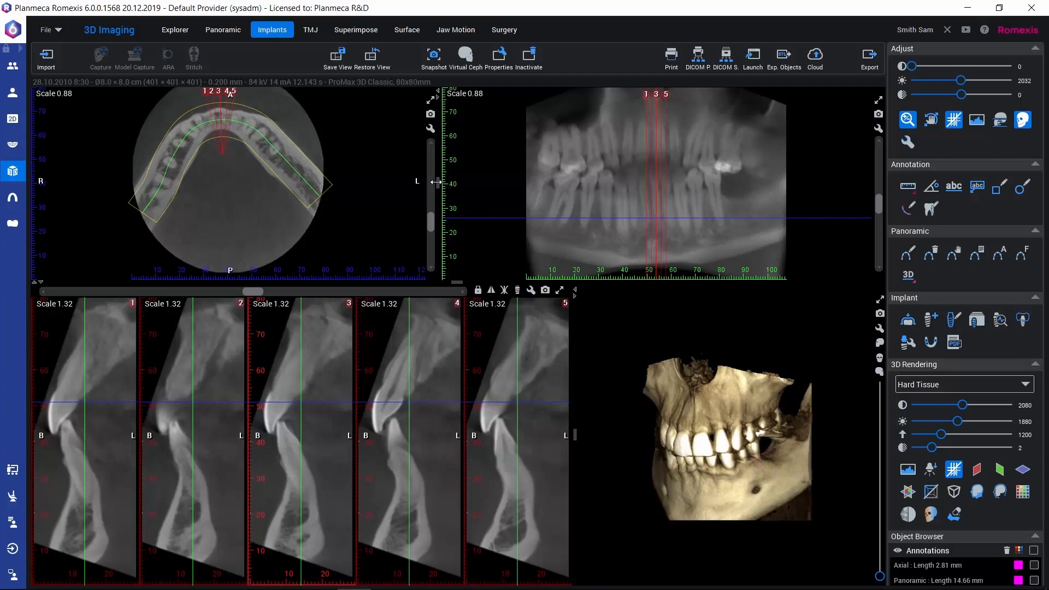
pyautogui.moveTo(438, 182); pyautogui.dragTo(468, 186)
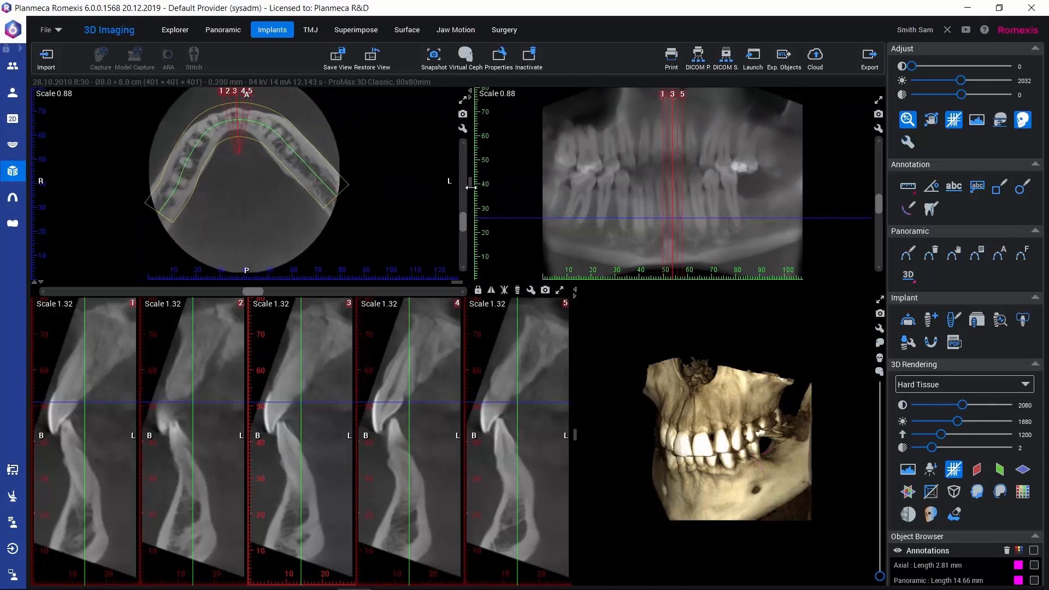
pyautogui.moveTo(456, 284); pyautogui.dragTo(467, 309)
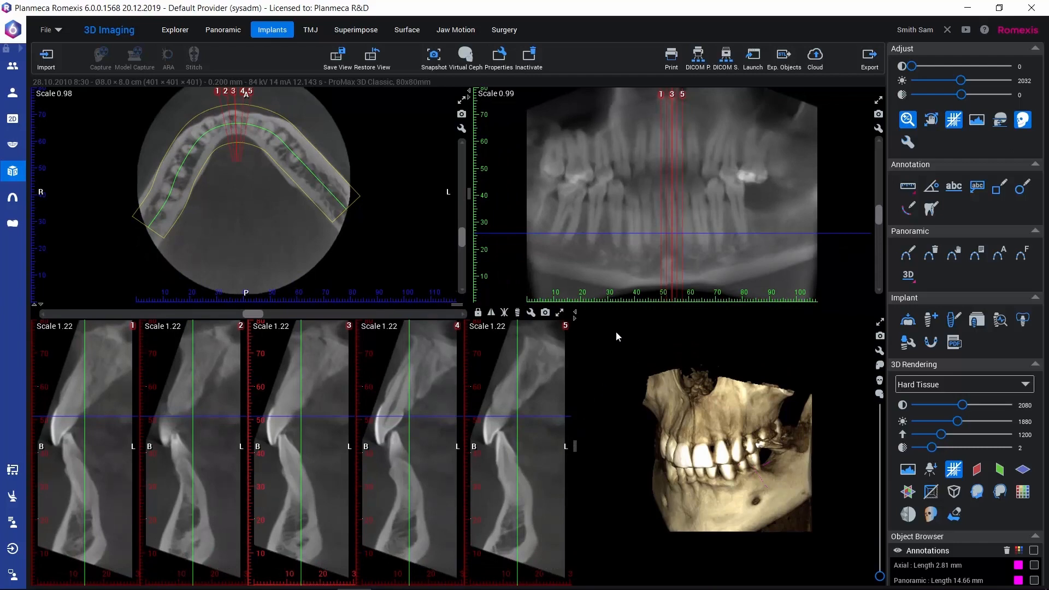
pyautogui.click(575, 319)
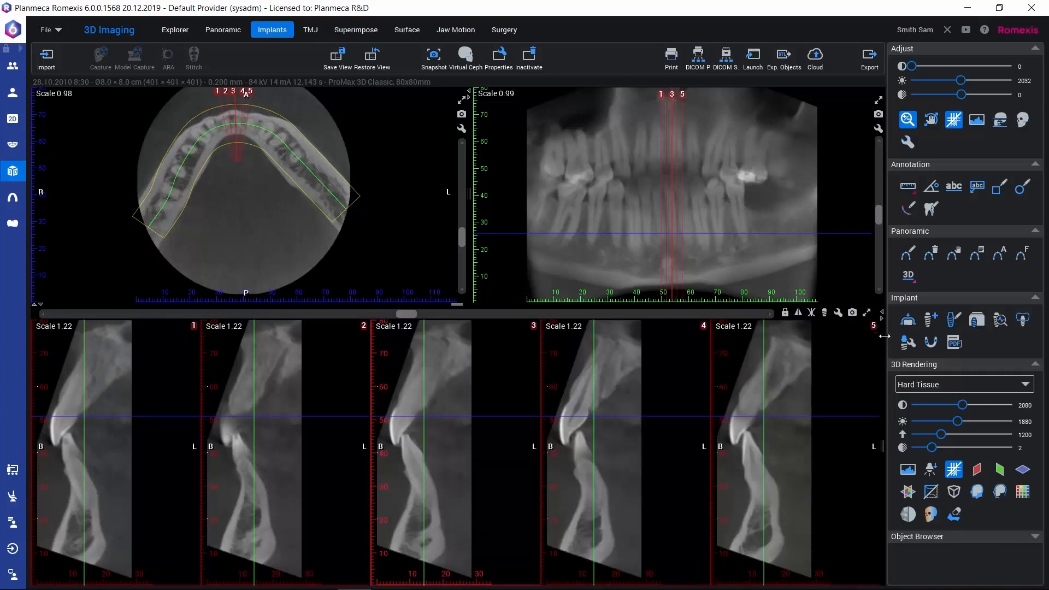
pyautogui.click(883, 317)
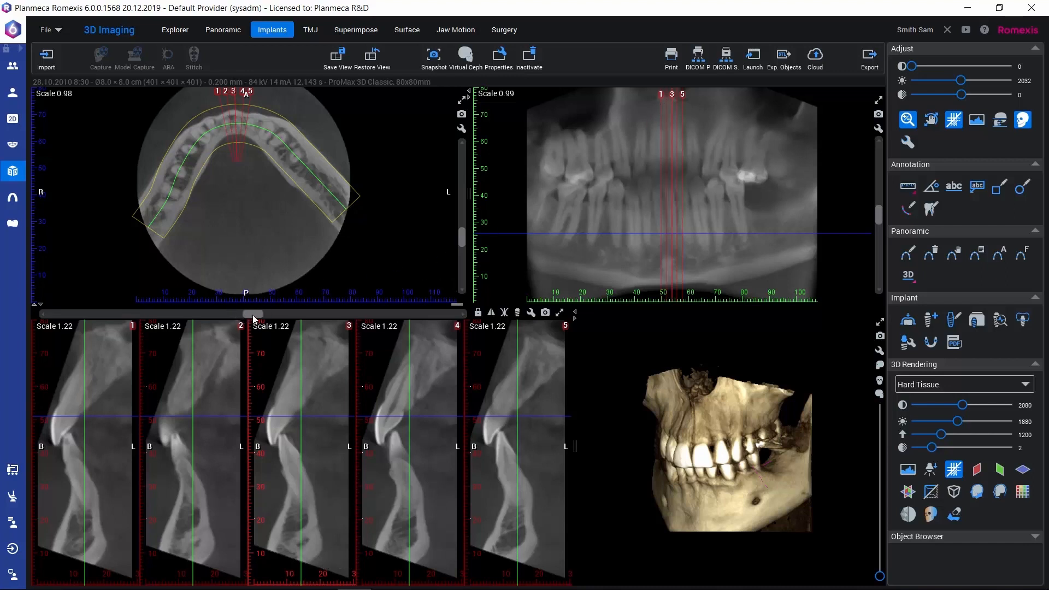
# Step: Move the cross-sections along the arch toward the patient's left side and arrange them in a 2 x 5 grid
pyautogui.moveTo(249, 320); pyautogui.dragTo(307, 327)
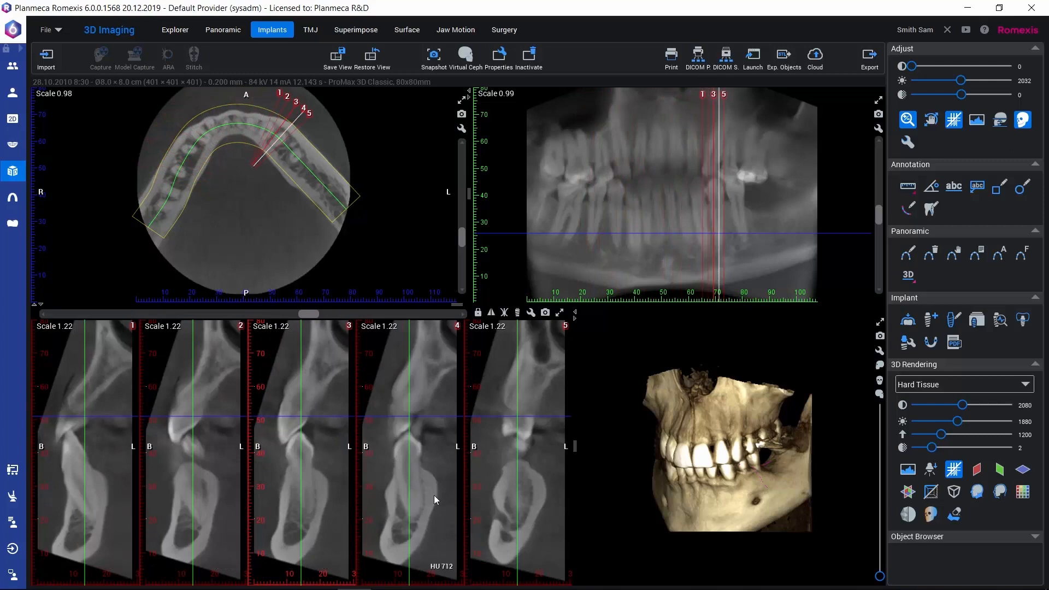
pyautogui.click(532, 315)
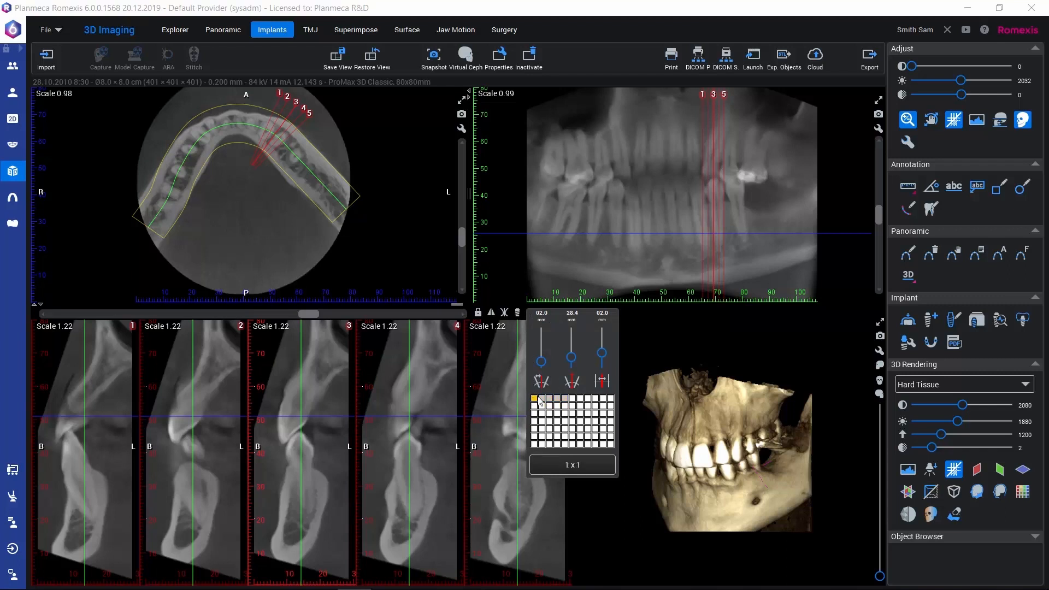
pyautogui.click(565, 406)
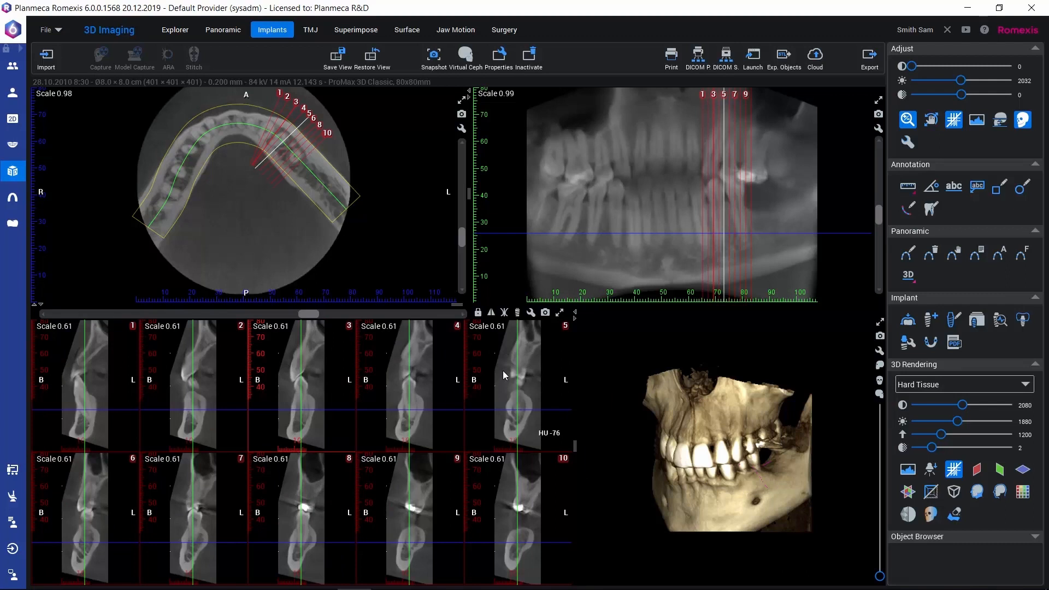
# Step: Set the cross-section spacing to 3.5 mm and the slice width to 22.9 mm, and arrange the slices in a 1 x 5 grid
pyautogui.click(529, 313)
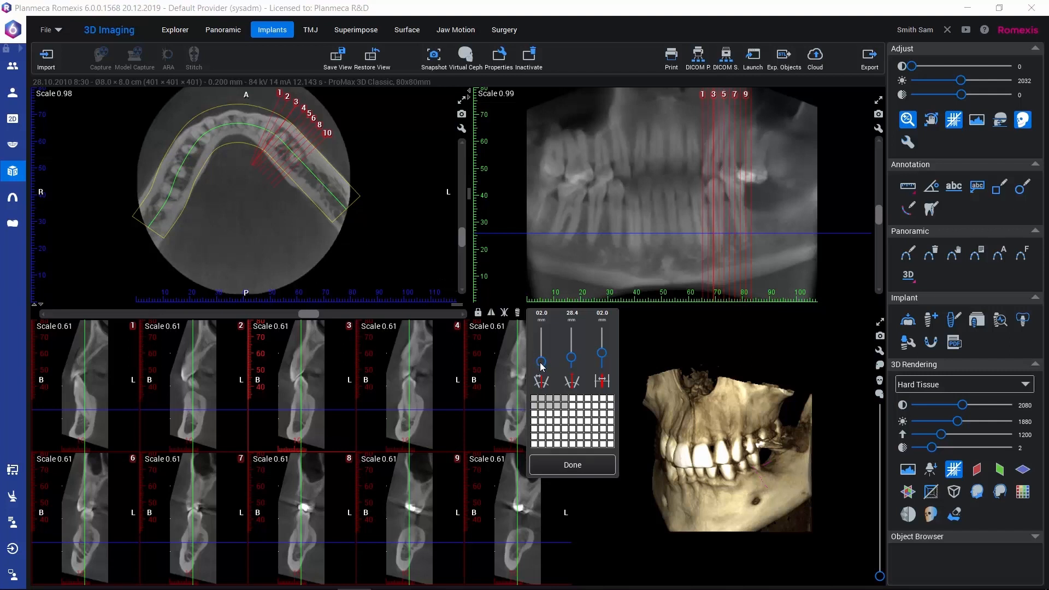
pyautogui.moveTo(541, 363); pyautogui.dragTo(540, 359)
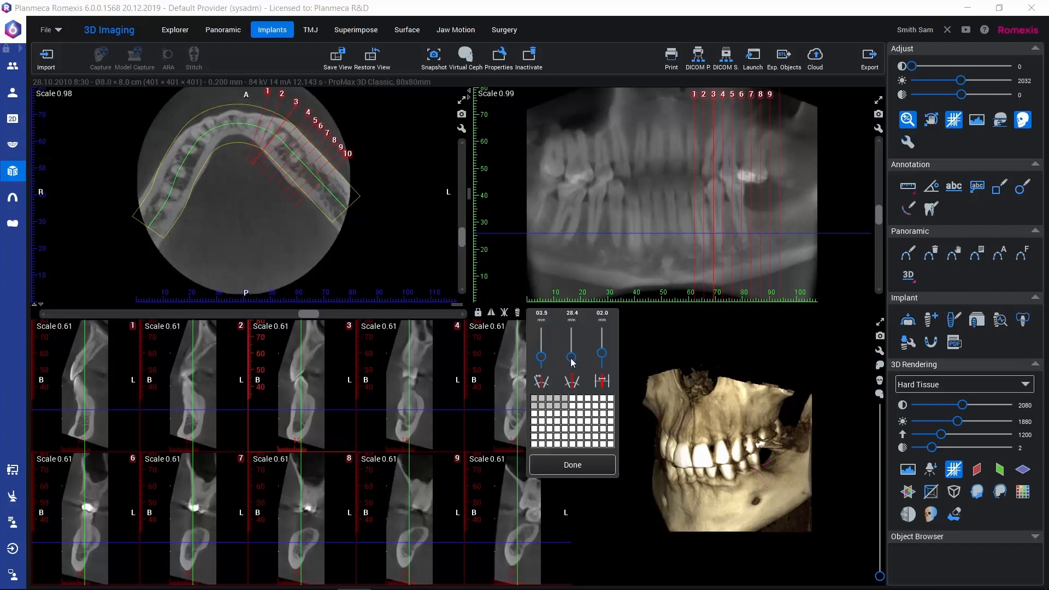
pyautogui.moveTo(573, 363); pyautogui.dragTo(572, 359)
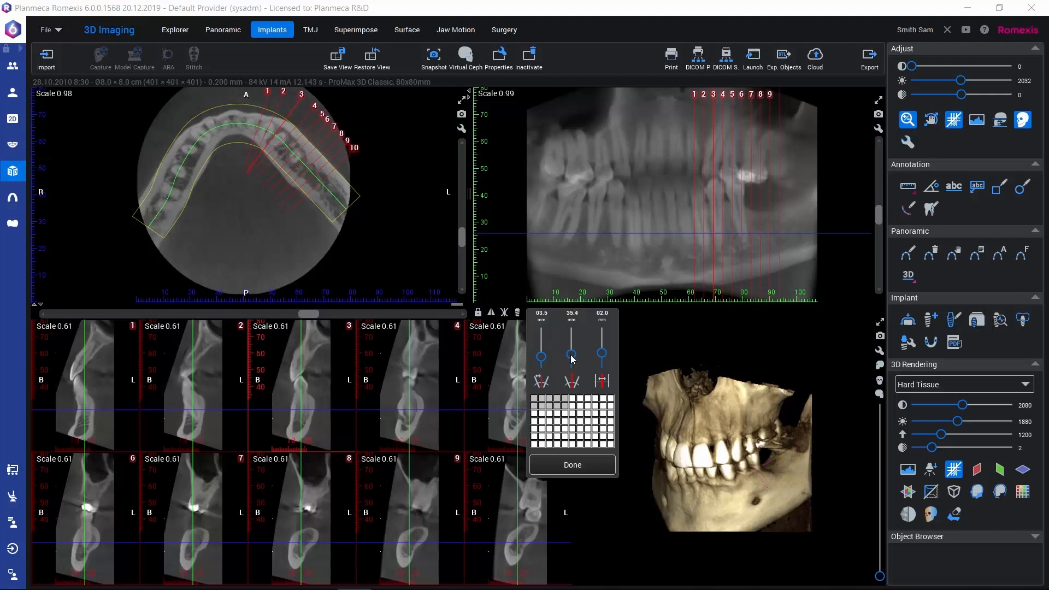
pyautogui.moveTo(572, 358); pyautogui.dragTo(571, 364)
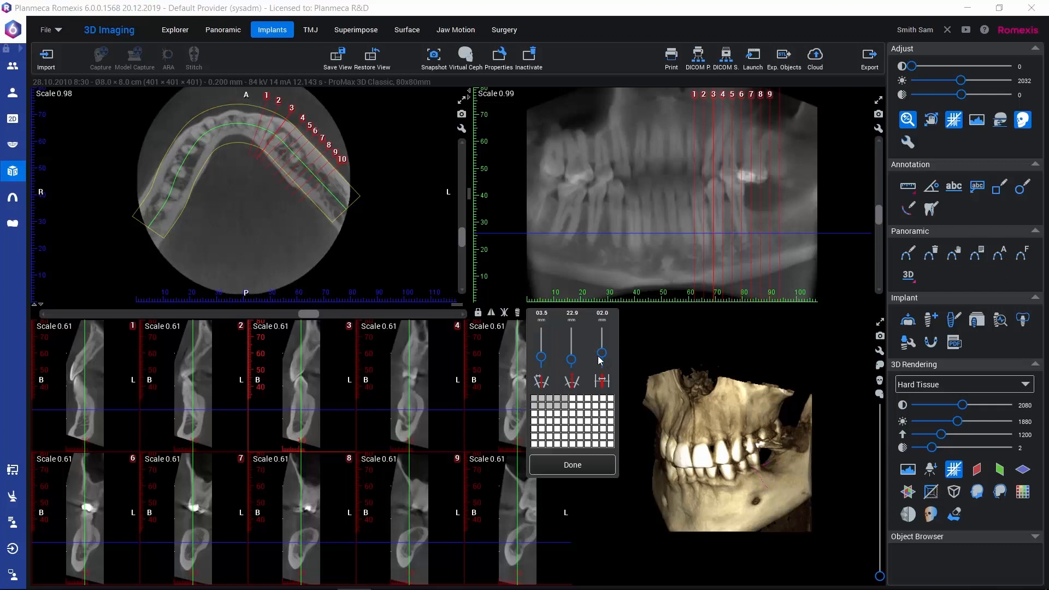
pyautogui.click(565, 401)
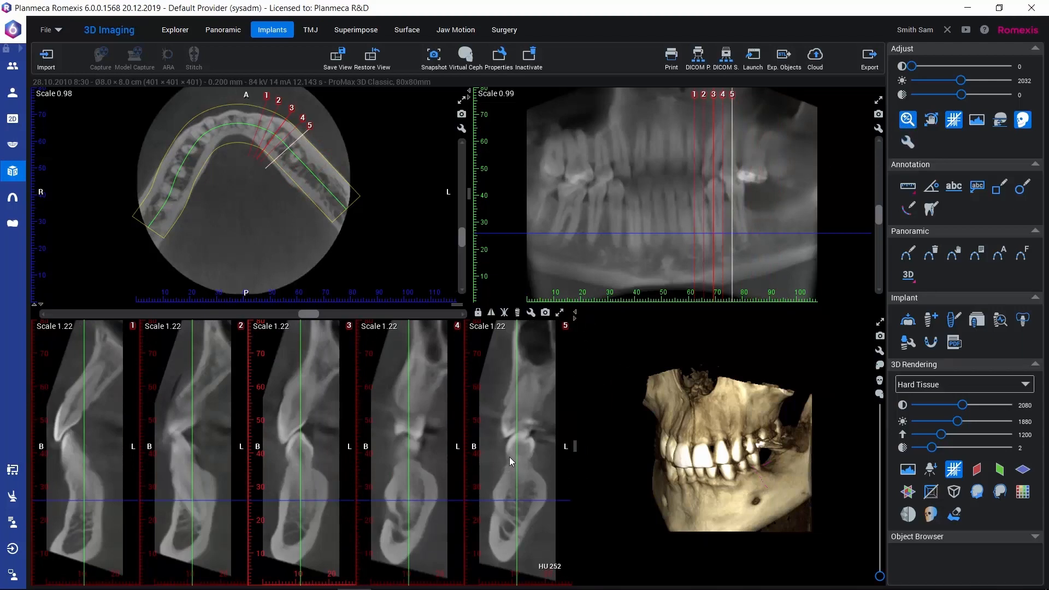
# Step: Zoom the fifth cross-section individually and all cross-sections together, ending at a scale of 1.28
pyautogui.scroll(3, 510, 455)
pyautogui.scroll(-4, 510, 456)
pyautogui.scroll(2, 510, 455)
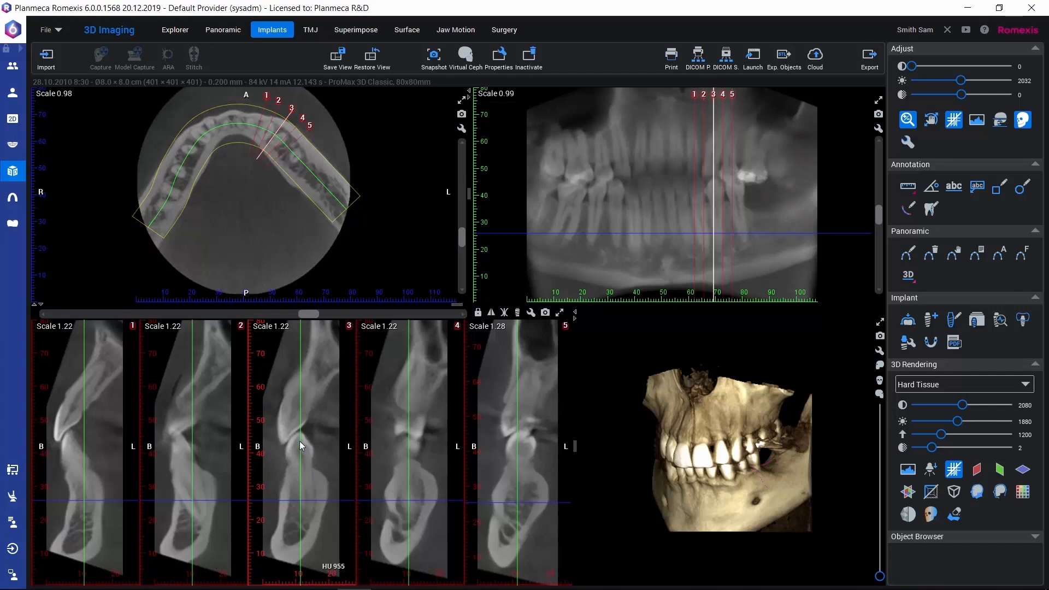
pyautogui.scroll(5, 299, 441)
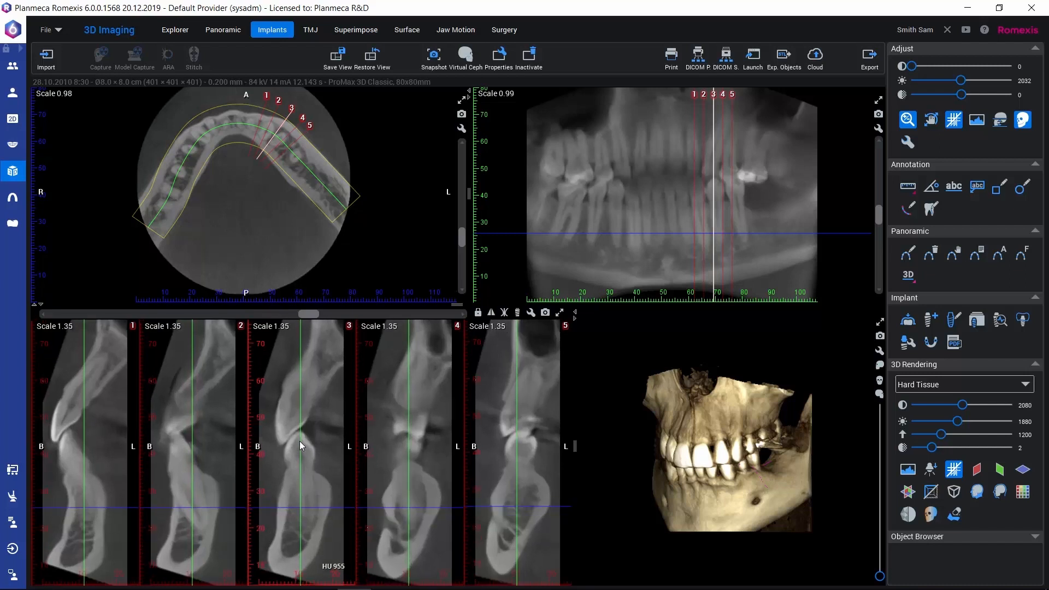
pyautogui.scroll(2, 300, 447)
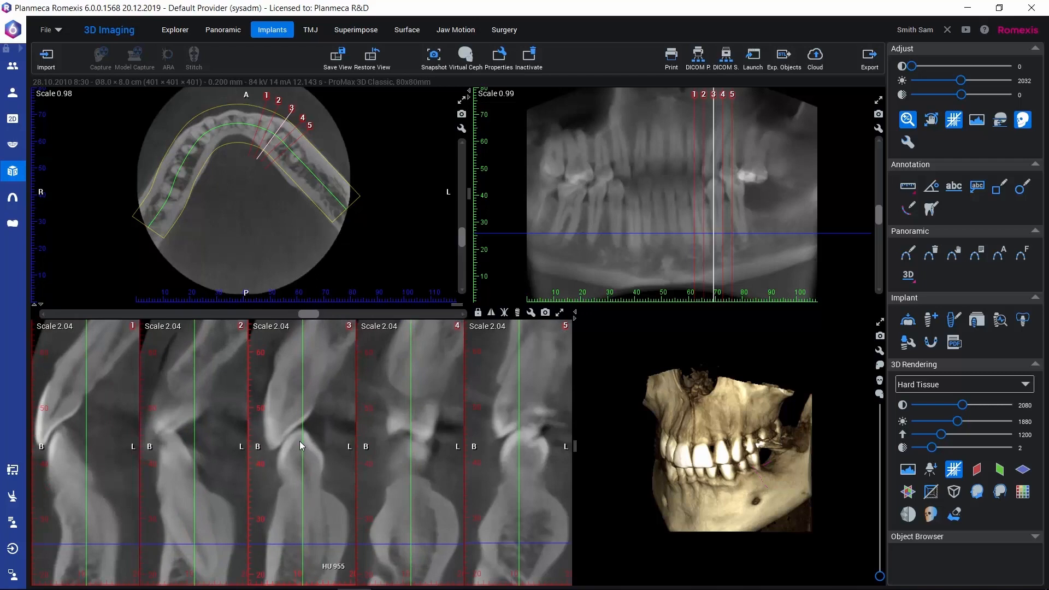
pyautogui.scroll(-4, 300, 444)
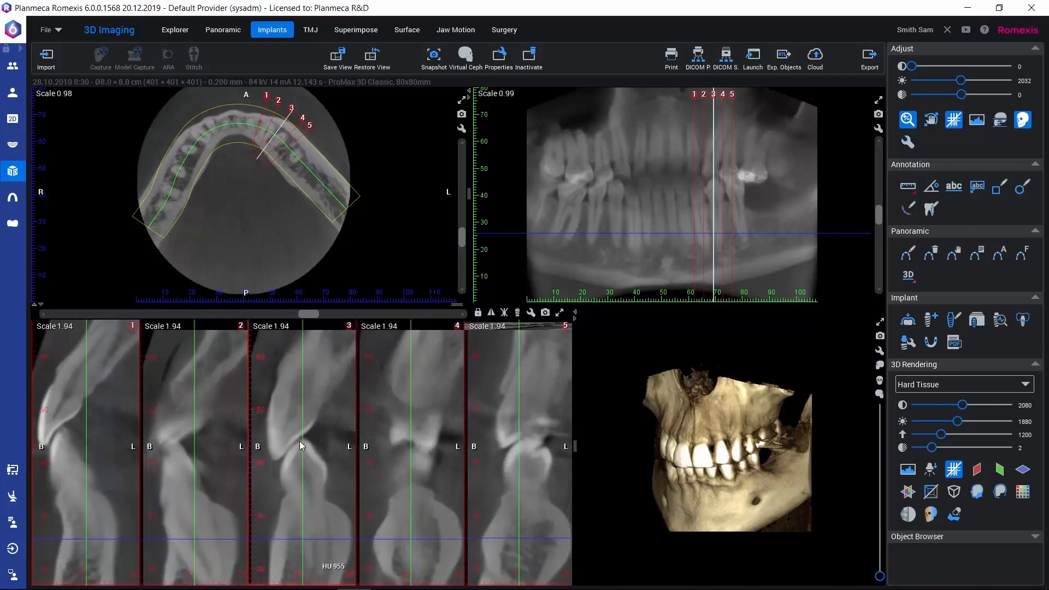
pyautogui.scroll(-3, 300, 443)
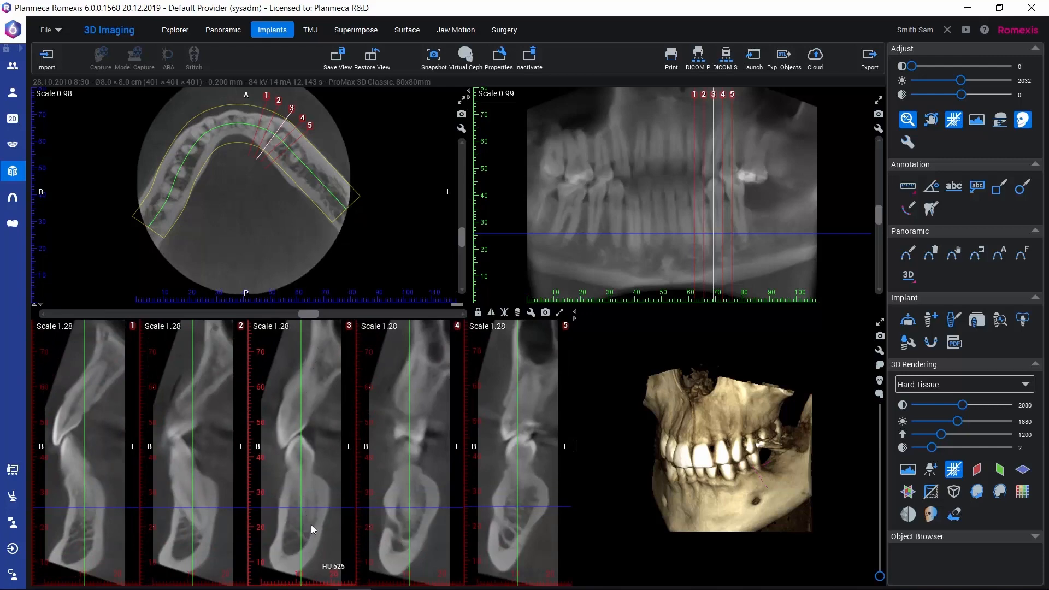
# Step: Limit the displayed data range to 93–385 so that it focuses on the lower jaw
pyautogui.click(997, 122)
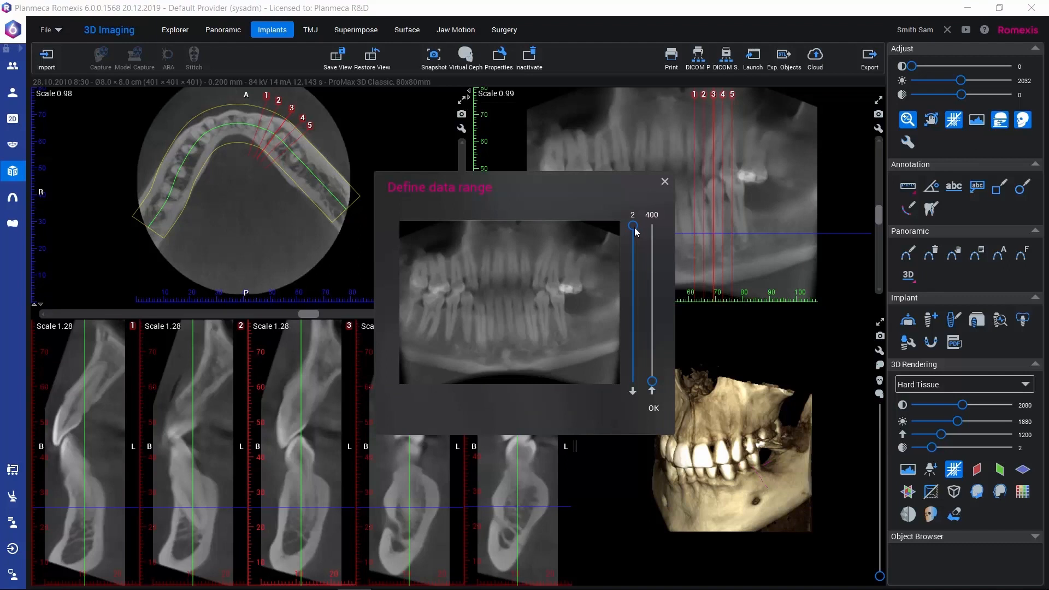
pyautogui.moveTo(634, 229); pyautogui.dragTo(632, 267)
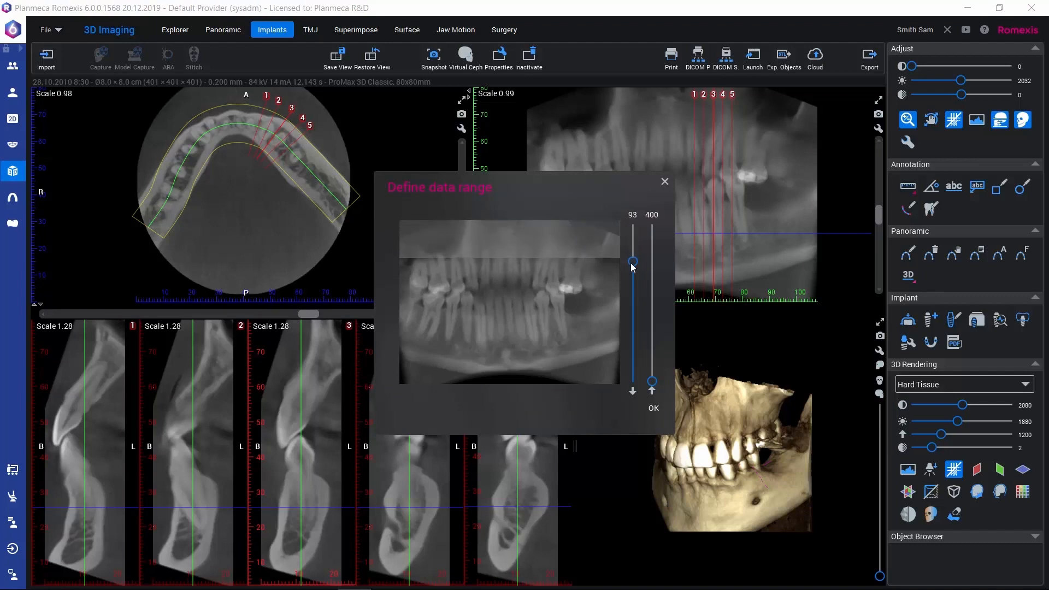
pyautogui.moveTo(652, 382); pyautogui.dragTo(653, 377)
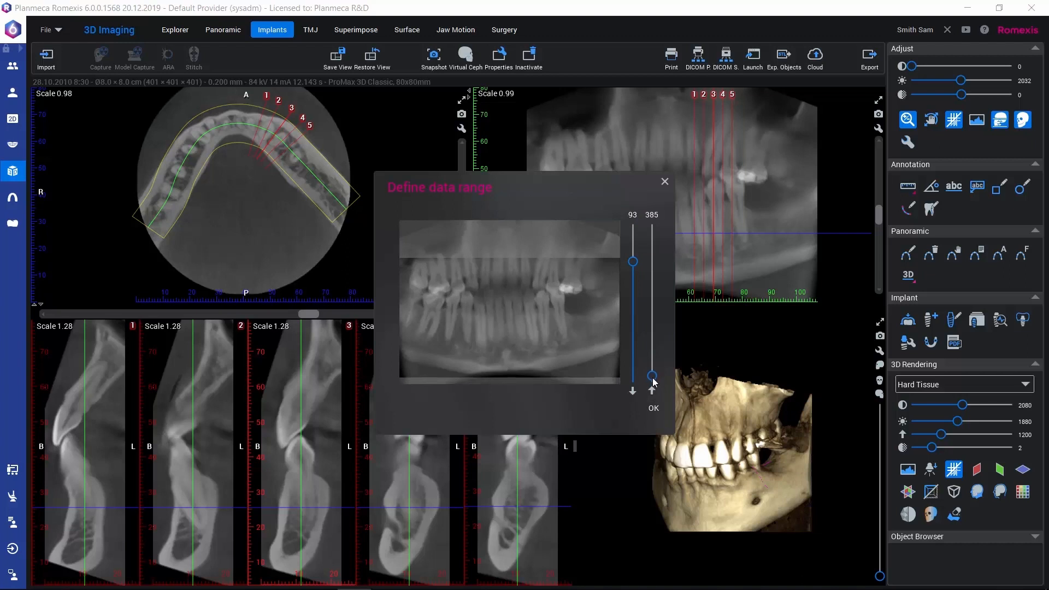
pyautogui.click(653, 409)
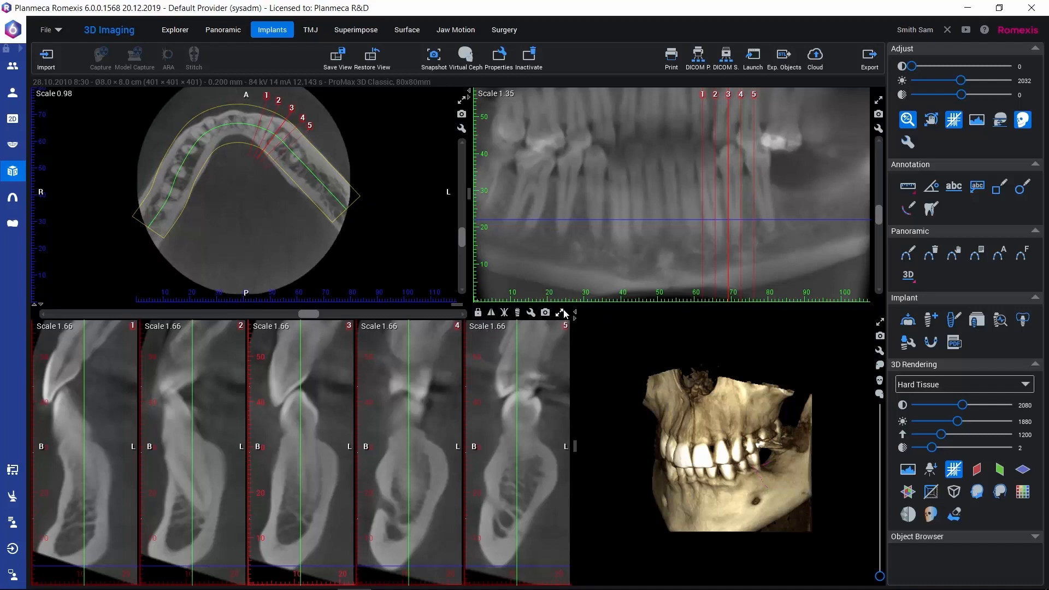
# Step: Lock the cross-section positions, browse the numbered slices from the front teeth to the patient's left molar area, and unlock the positions
pyautogui.scroll(-1, 558, 321)
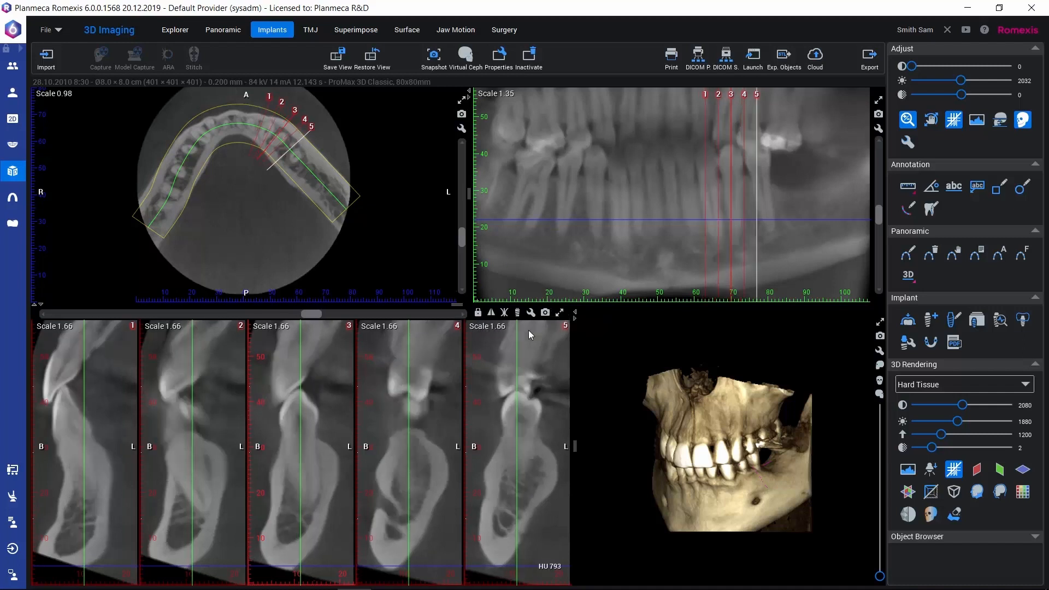
pyautogui.click(478, 313)
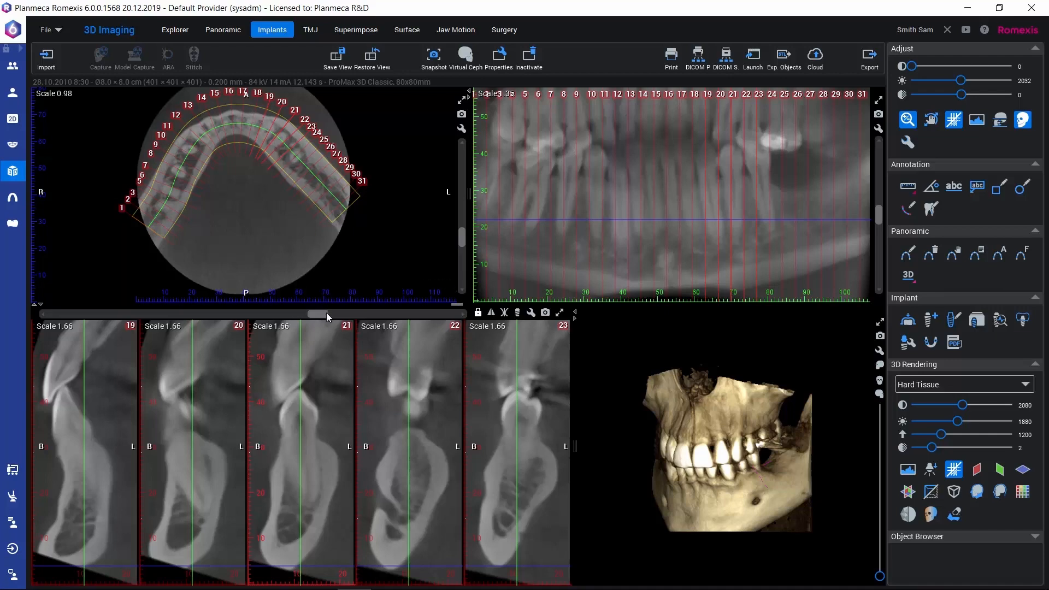
pyautogui.moveTo(320, 314); pyautogui.dragTo(280, 310)
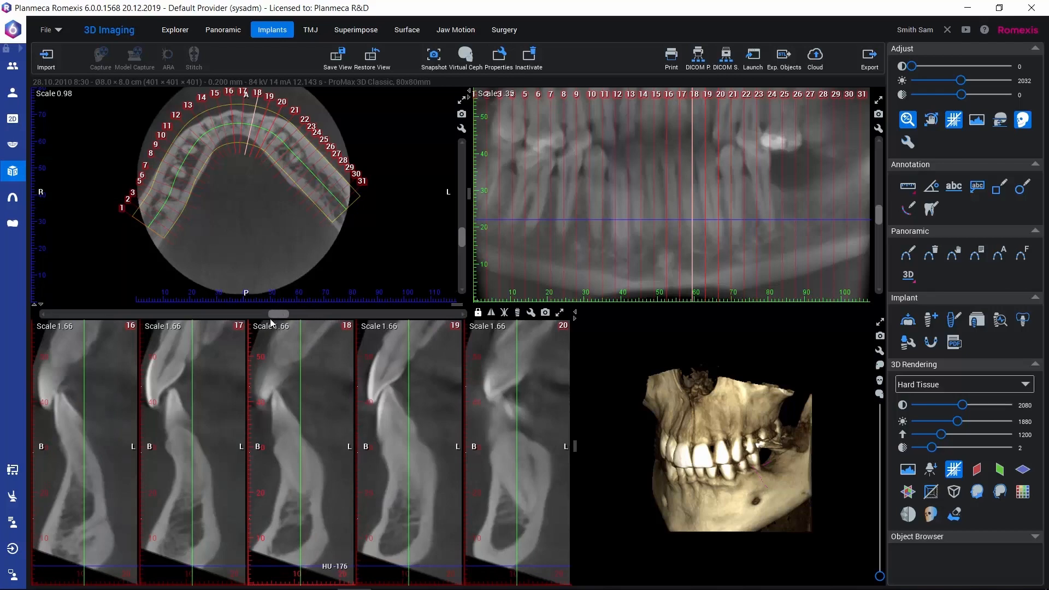
pyautogui.moveTo(273, 313); pyautogui.dragTo(364, 322)
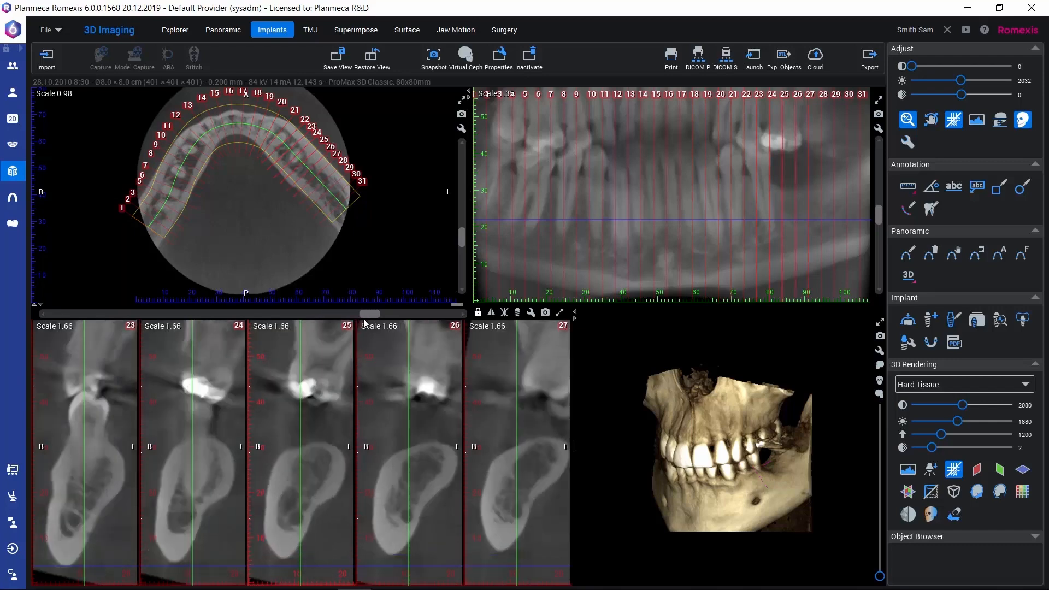
pyautogui.click(478, 313)
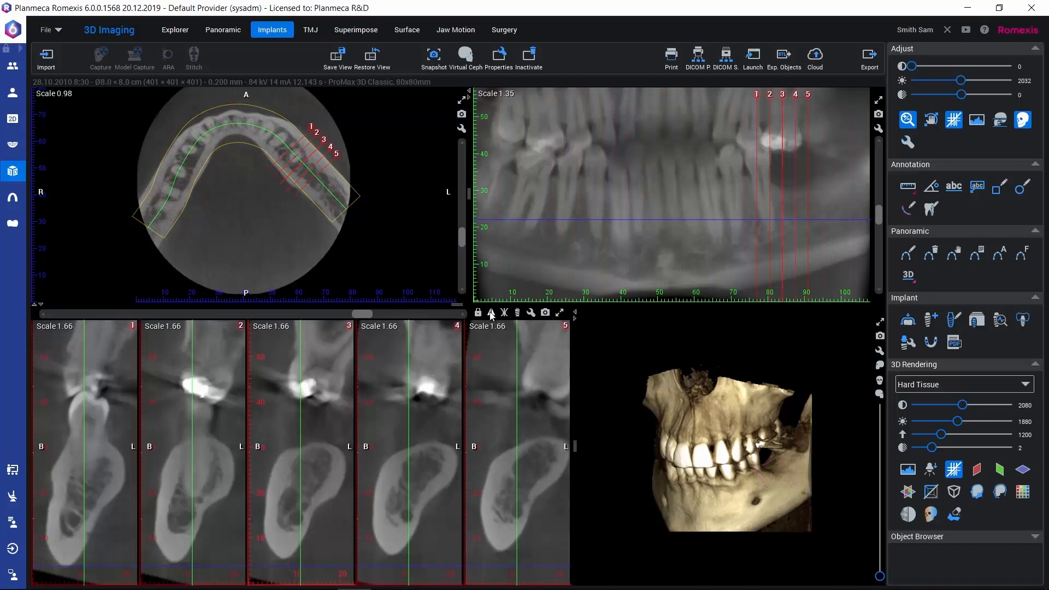
# Step: Try mirroring all cross-sections and mirroring only those past the midline, inspecting the slices around the midline before turning mirroring off
pyautogui.click(491, 313)
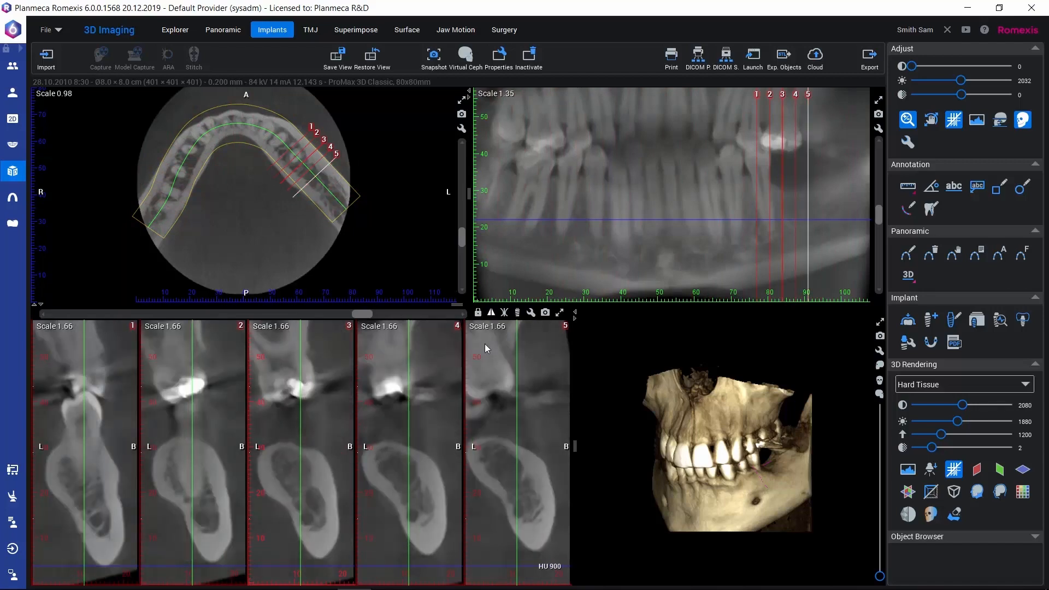
pyautogui.click(491, 313)
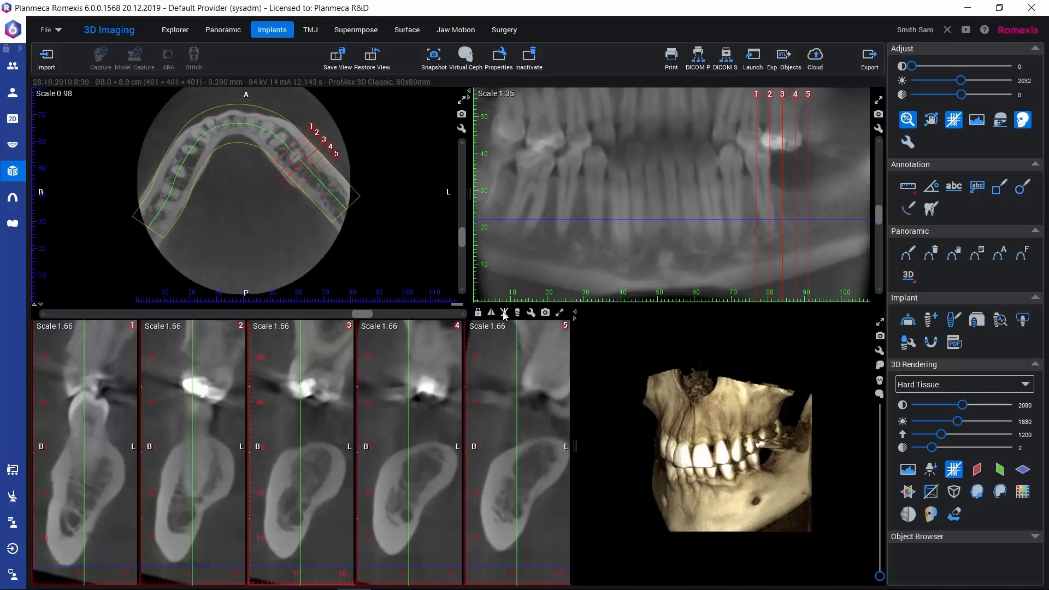
pyautogui.click(505, 313)
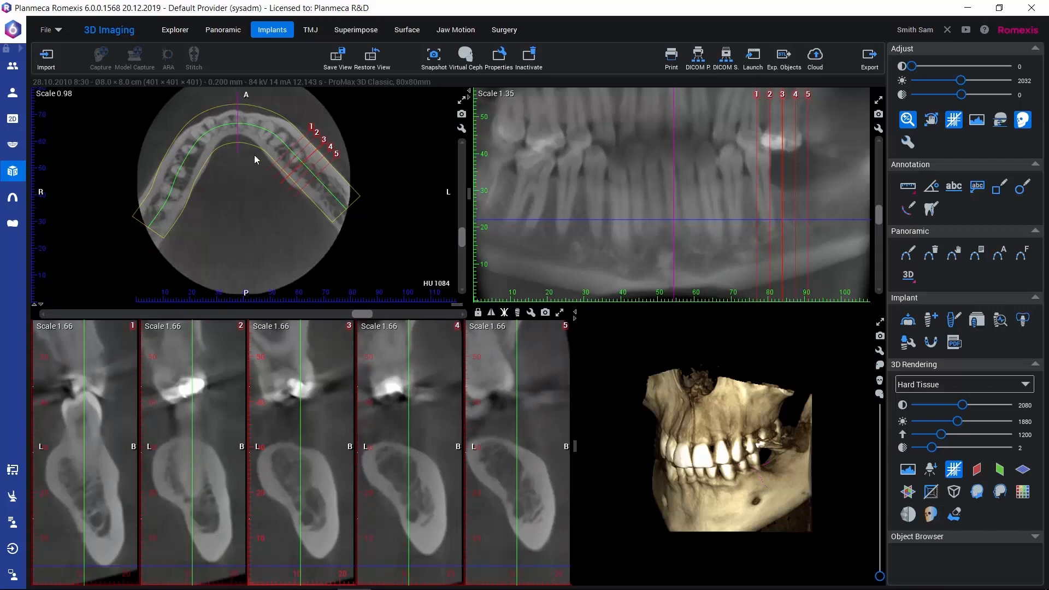
pyautogui.moveTo(361, 311); pyautogui.dragTo(261, 297)
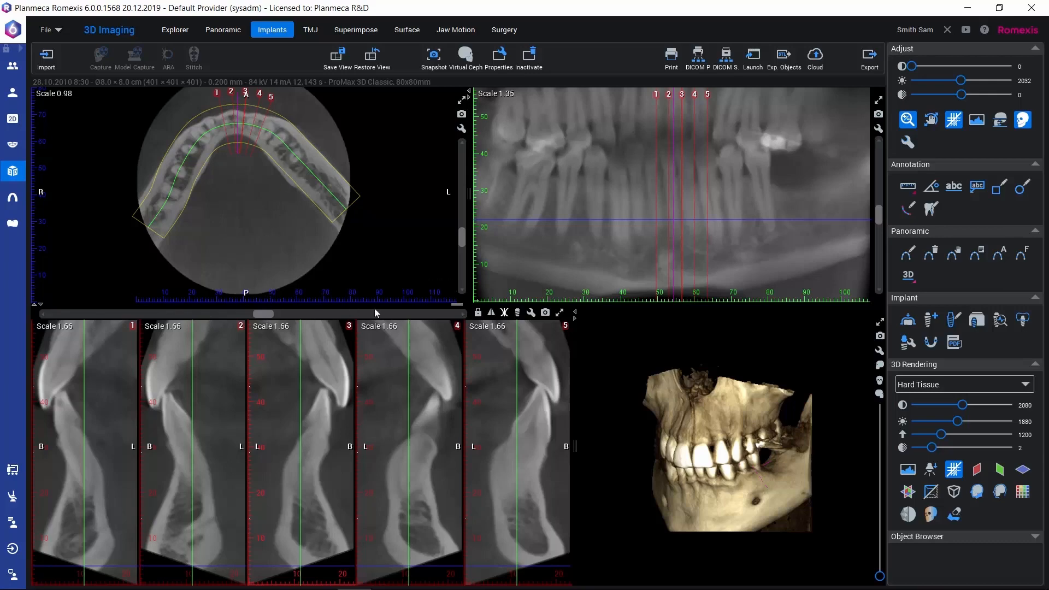
pyautogui.click(504, 312)
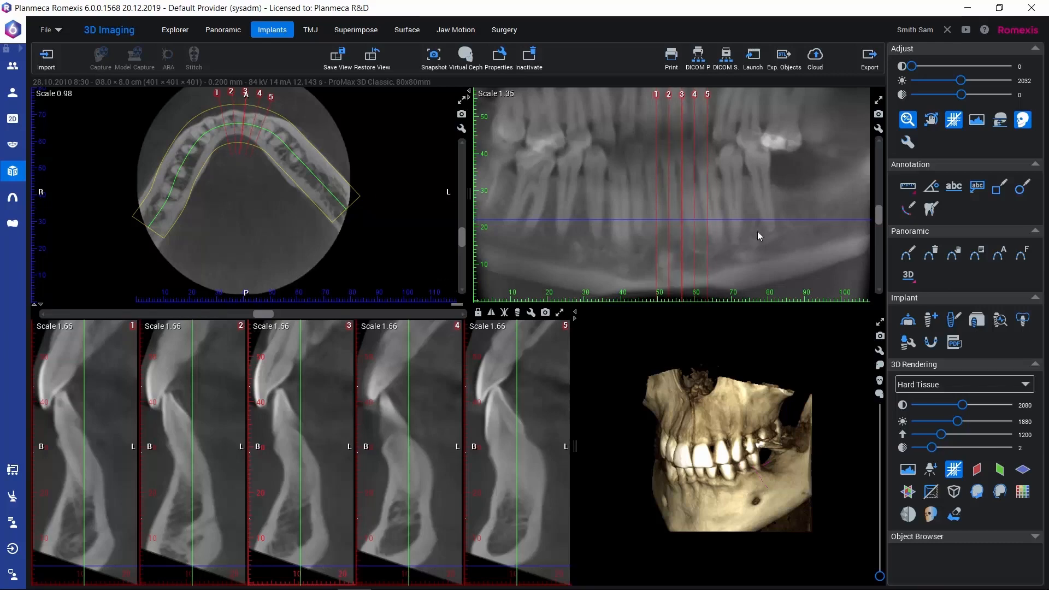
# Step: Open the Implants default settings, try the cross-section line overlays, and enable Panorama referenced / Ordinal cross section labels
pyautogui.click(908, 143)
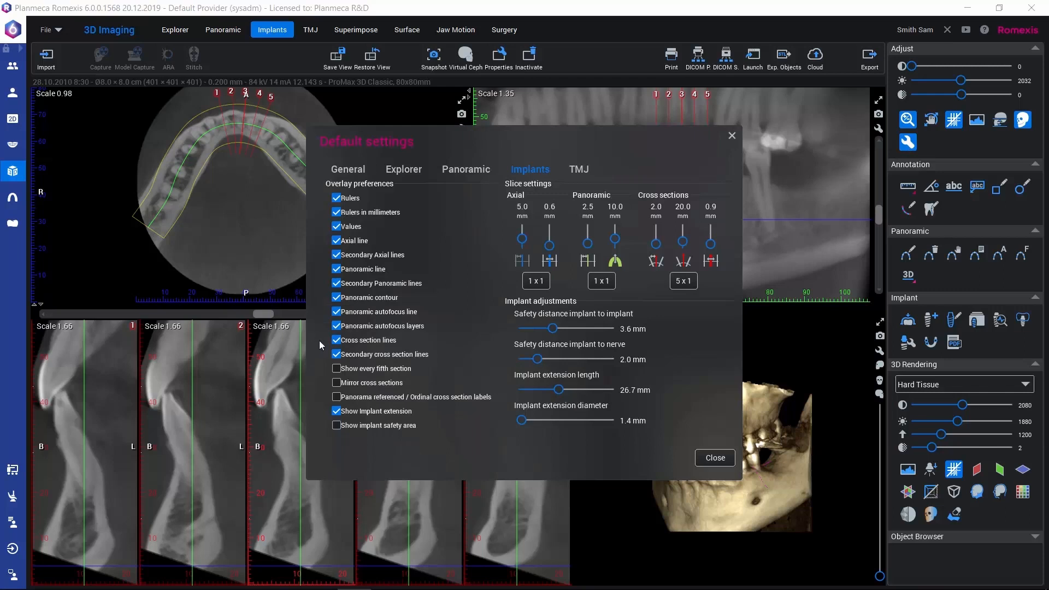
pyautogui.click(337, 341)
pyautogui.click(336, 340)
pyautogui.click(336, 355)
pyautogui.click(336, 397)
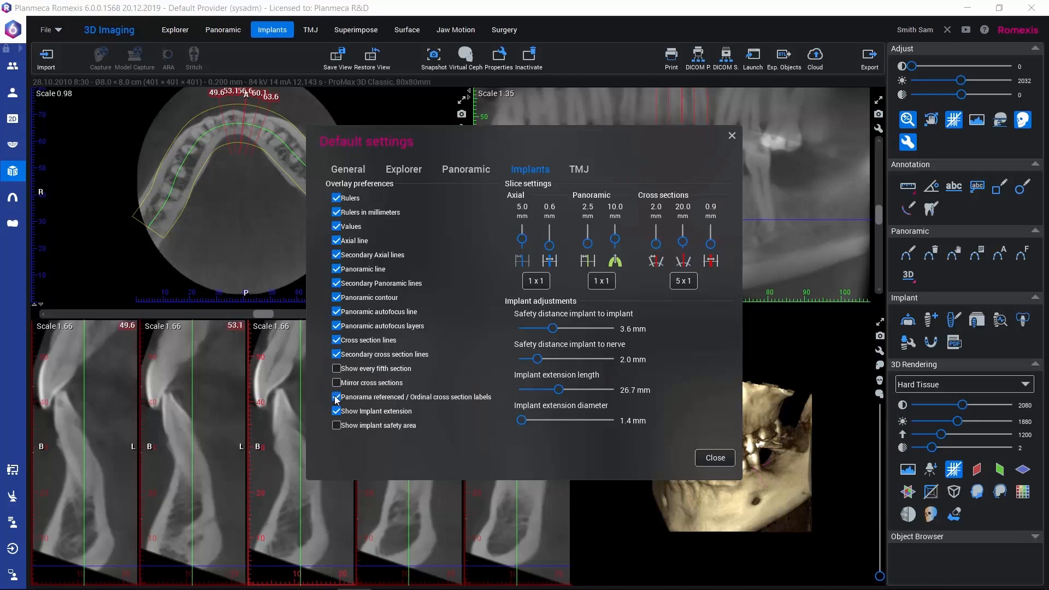